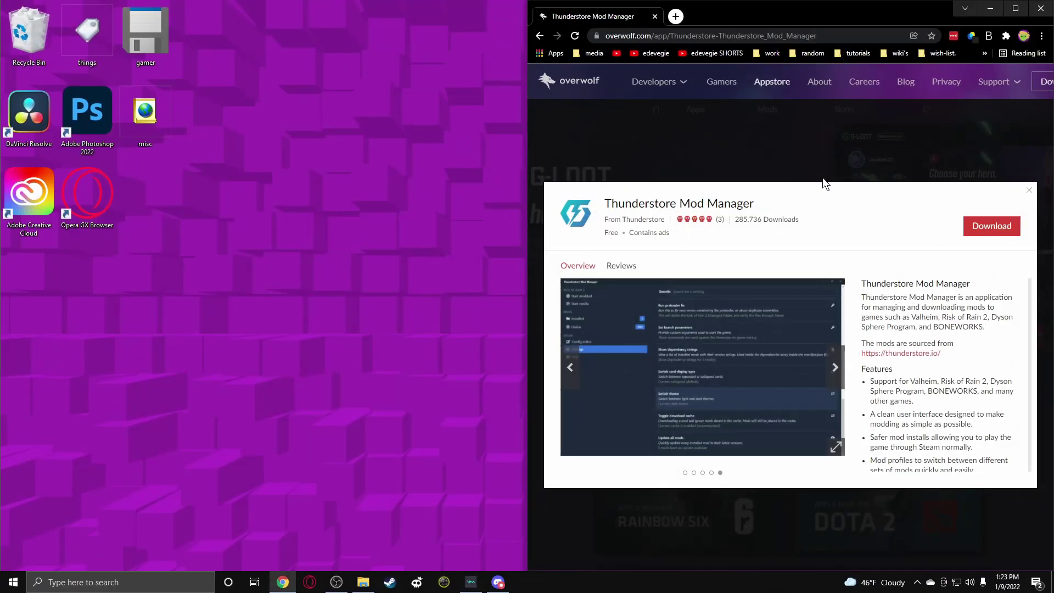
# - Snap the browser window to half of the desktop and start the Thunderstore Mod Manager download from its Overwolf page
pyautogui.moveTo(760, 15); pyautogui.dragTo(1050, 80)
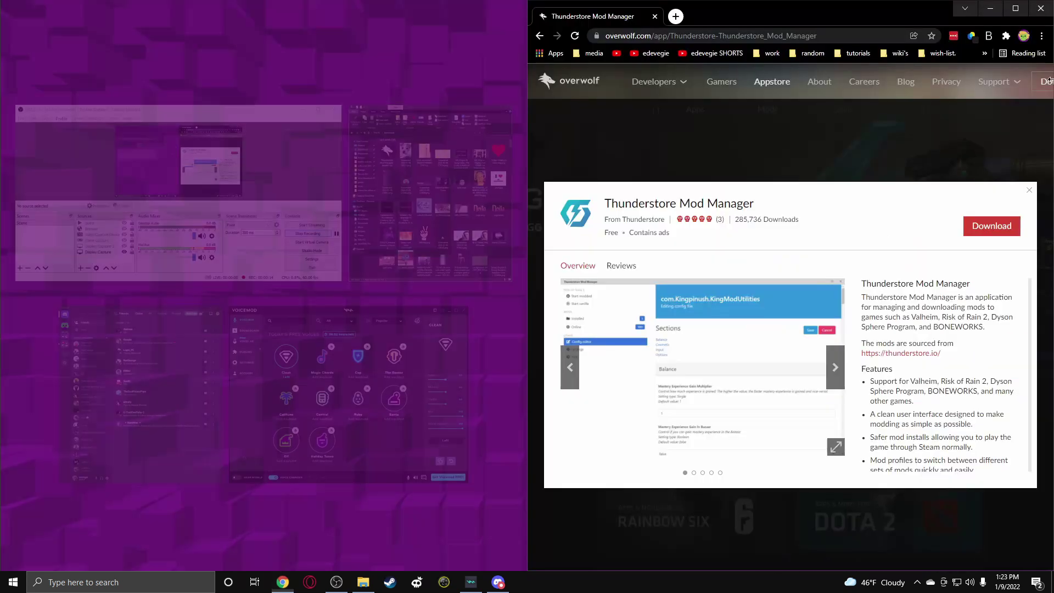
pyautogui.click(563, 139)
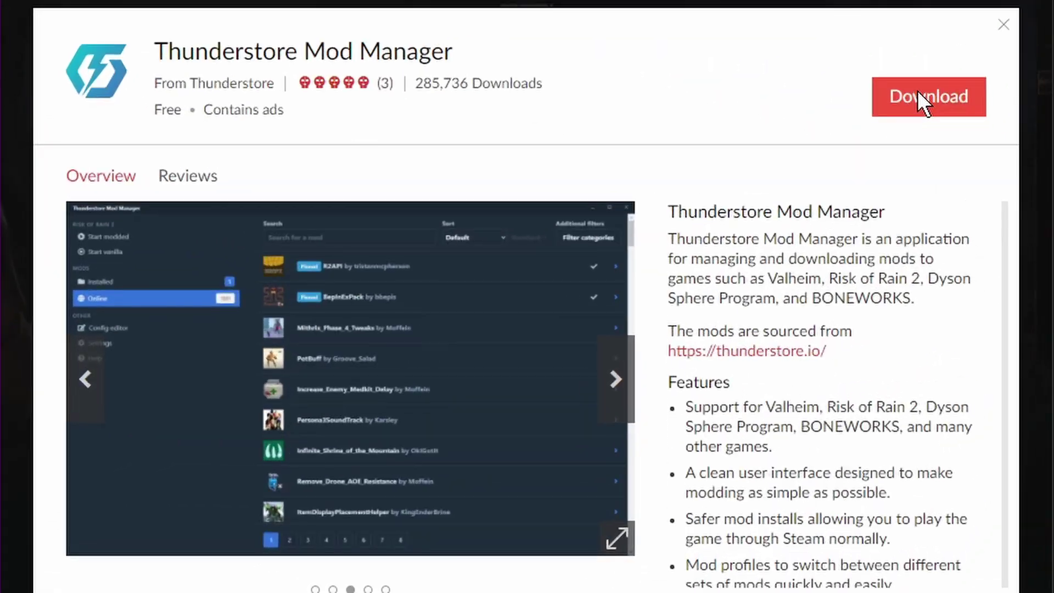
pyautogui.click(988, 226)
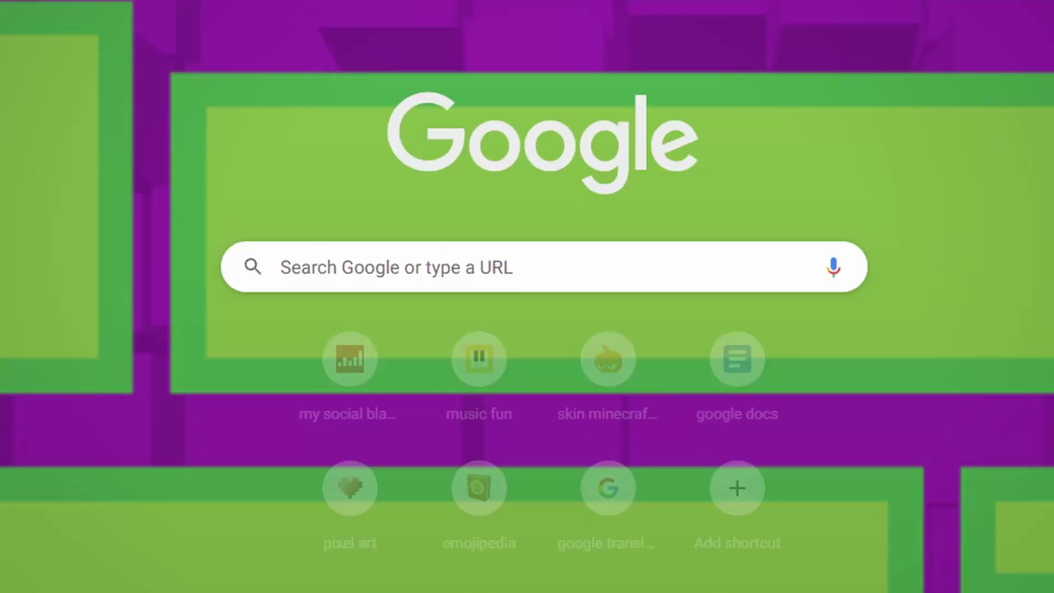
# - Search the web for "thunderstore mod manager" and open its Overwolf appstore page
pyautogui.write('thu')
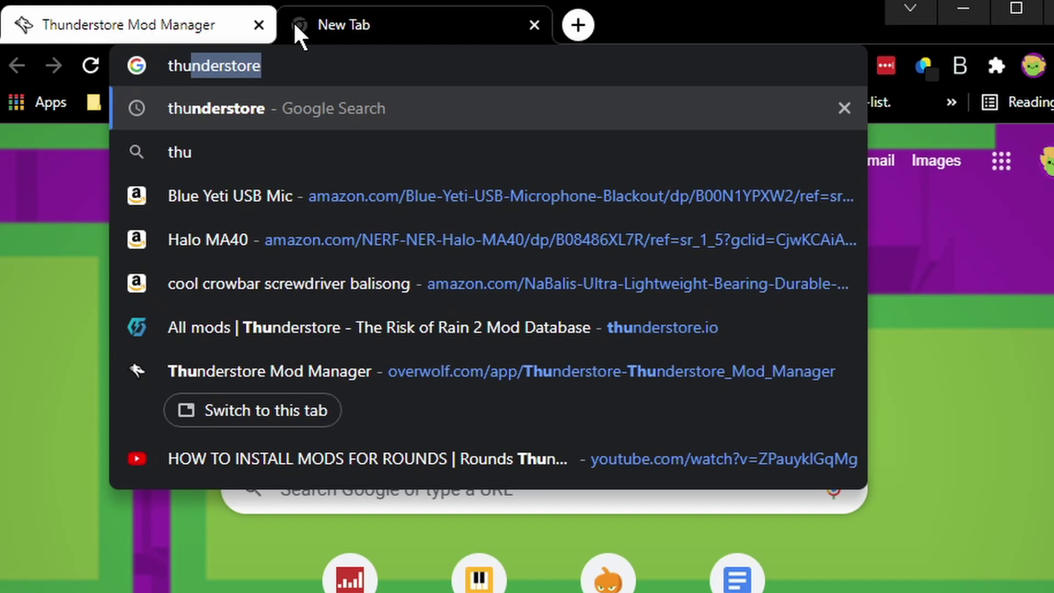
pyautogui.write('nderstorm')
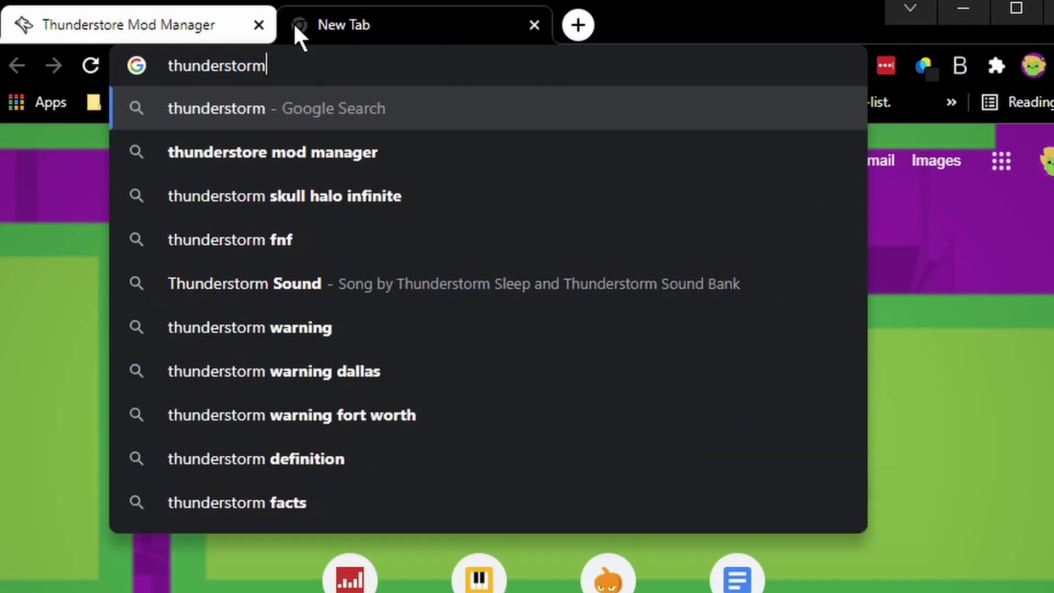
pyautogui.press('BackSpace')
pyautogui.write('e')
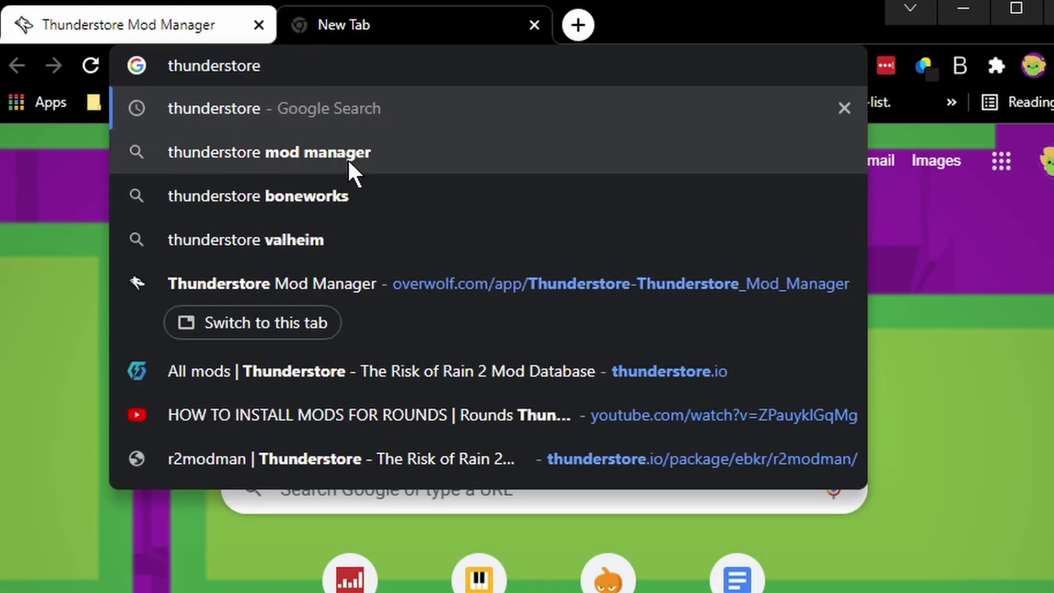
pyautogui.click(348, 154)
pyautogui.click(207, 325)
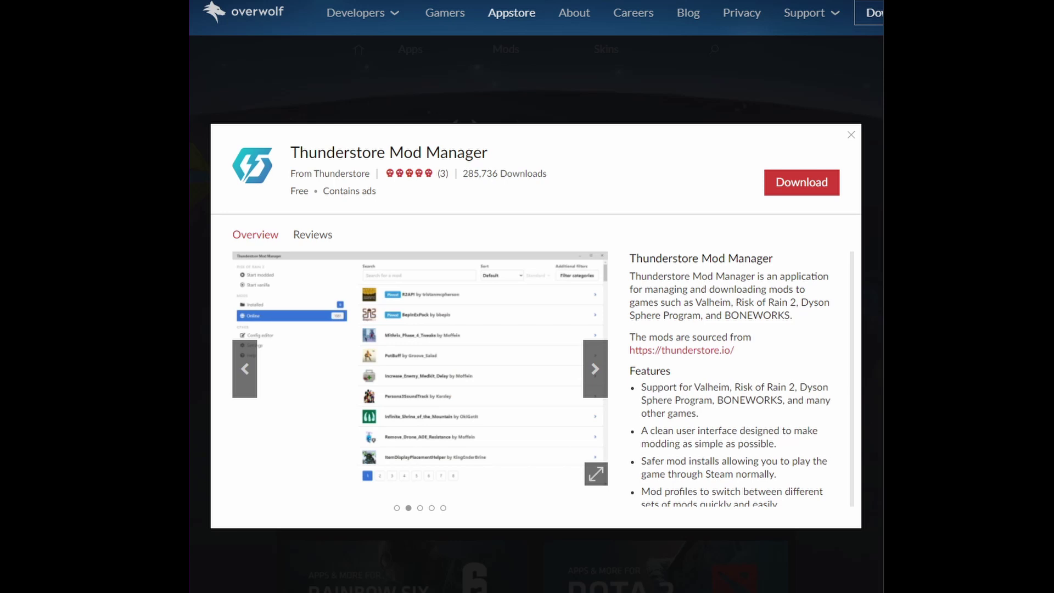
# - Download the Thunderstore Mod Manager installer and reposition the Downloads folder window that contains it
pyautogui.click(791, 184)
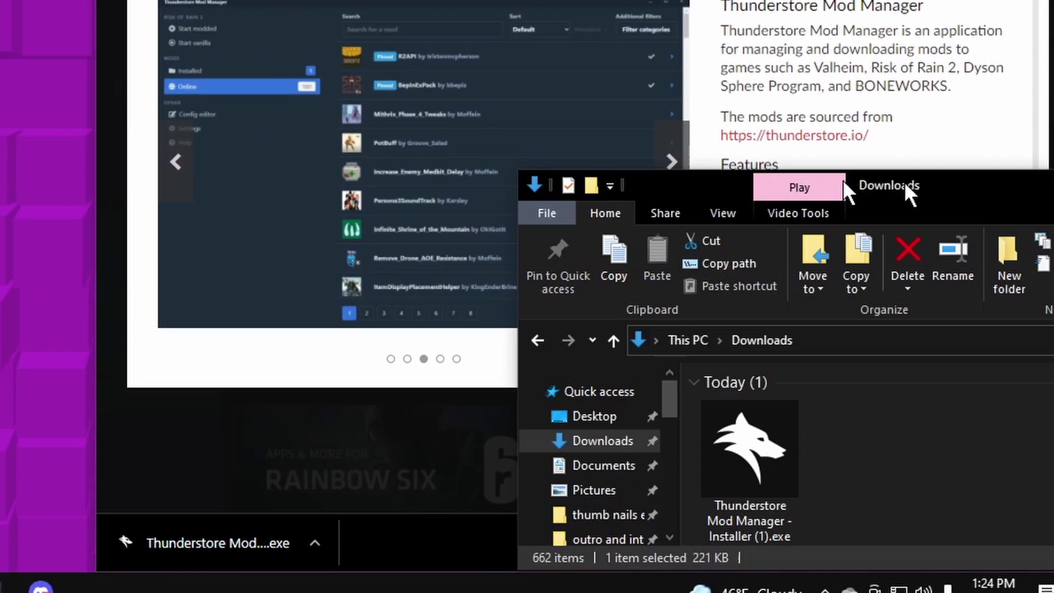
pyautogui.moveTo(907, 188); pyautogui.dragTo(414, 118)
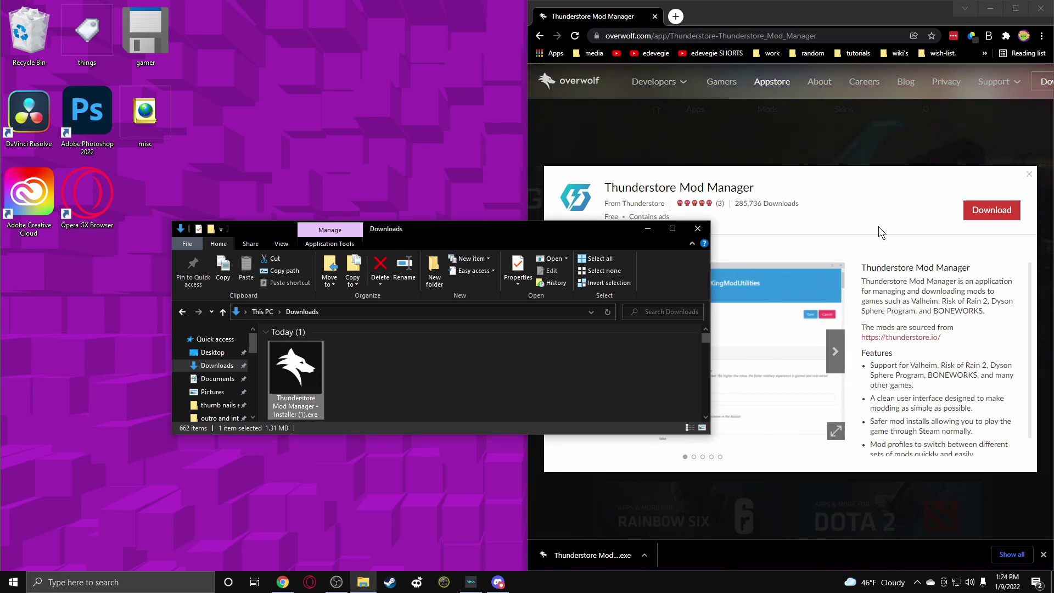
pyautogui.moveTo(446, 233); pyautogui.dragTo(446, 229)
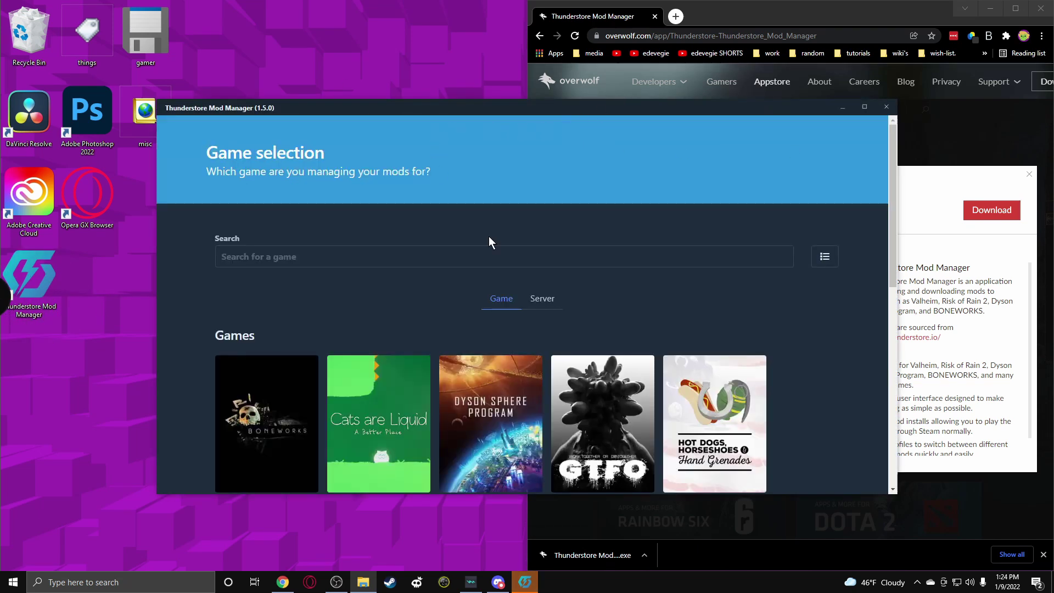
# - Move the Thunderstore Mod Manager desktop shortcut next to the Opera GX Browser icon
pyautogui.scroll(-5, 686, 329)
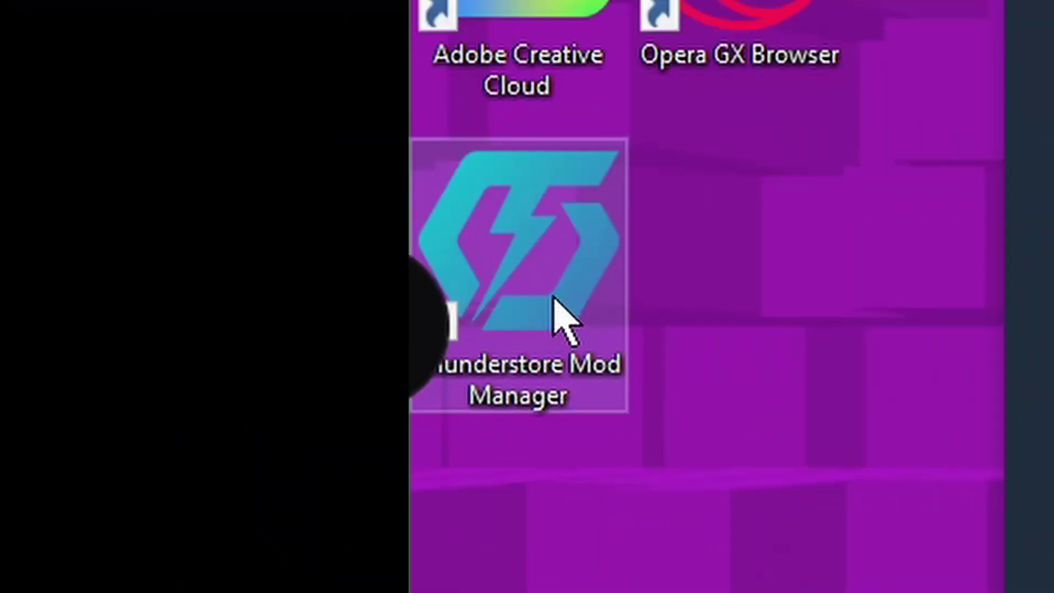
pyautogui.moveTo(40, 290); pyautogui.dragTo(134, 202)
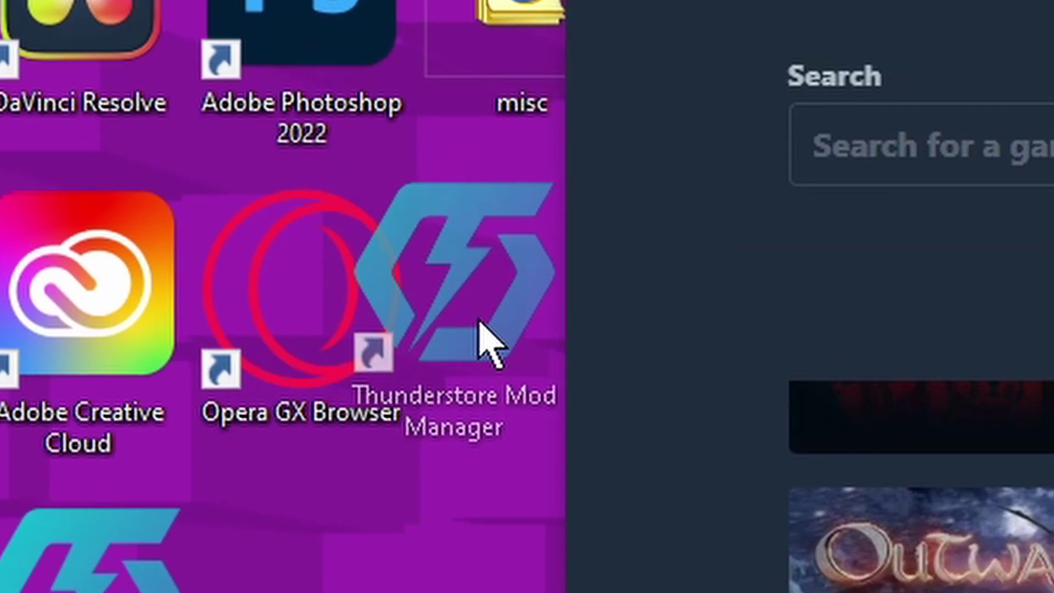
pyautogui.moveTo(481, 324); pyautogui.dragTo(481, 325)
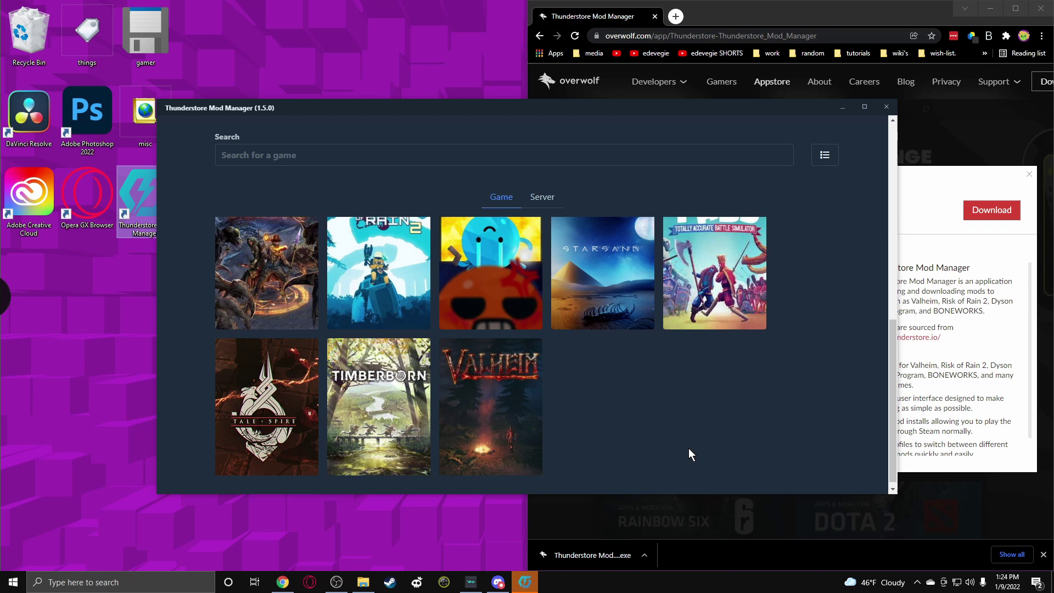
# - Close the Overwolf browser window and reposition the Thunderstore Mod Manager window on the desktop
pyautogui.scroll(2, 748, 402)
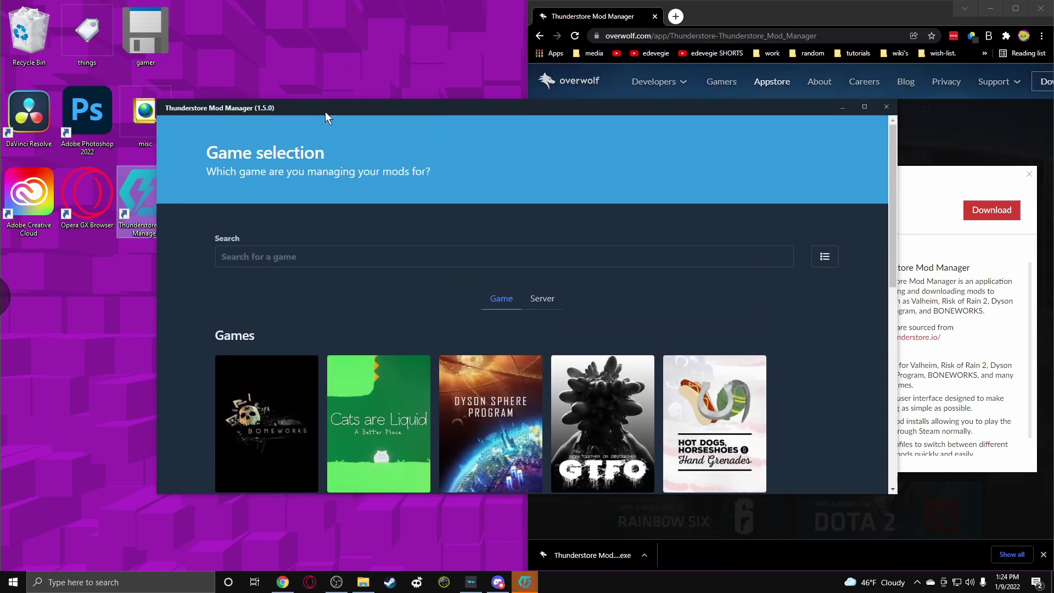
pyautogui.moveTo(325, 116); pyautogui.dragTo(338, 327)
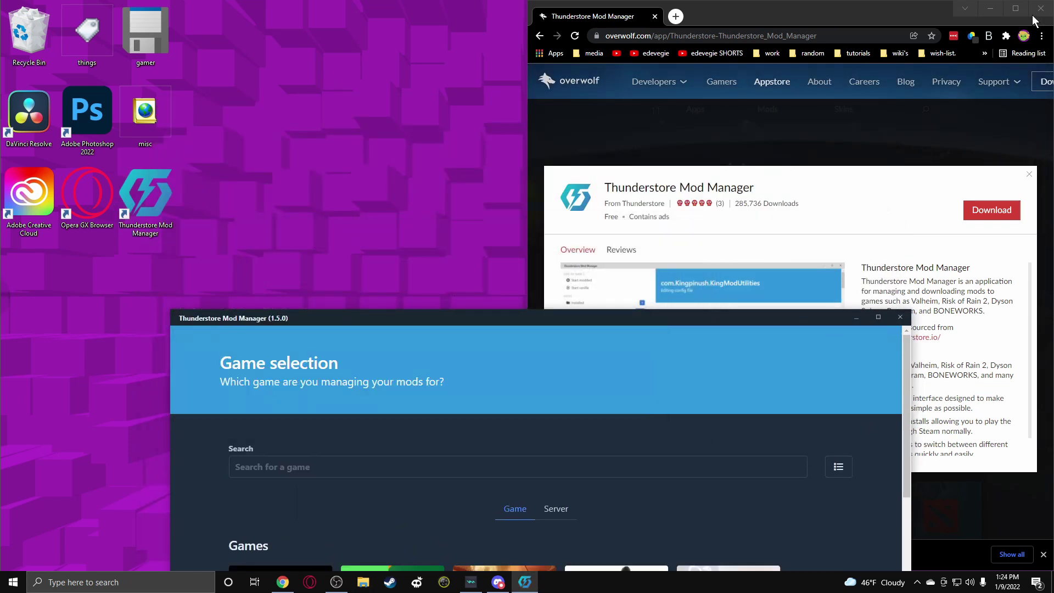
pyautogui.click(1039, 9)
pyautogui.moveTo(518, 321); pyautogui.dragTo(525, 94)
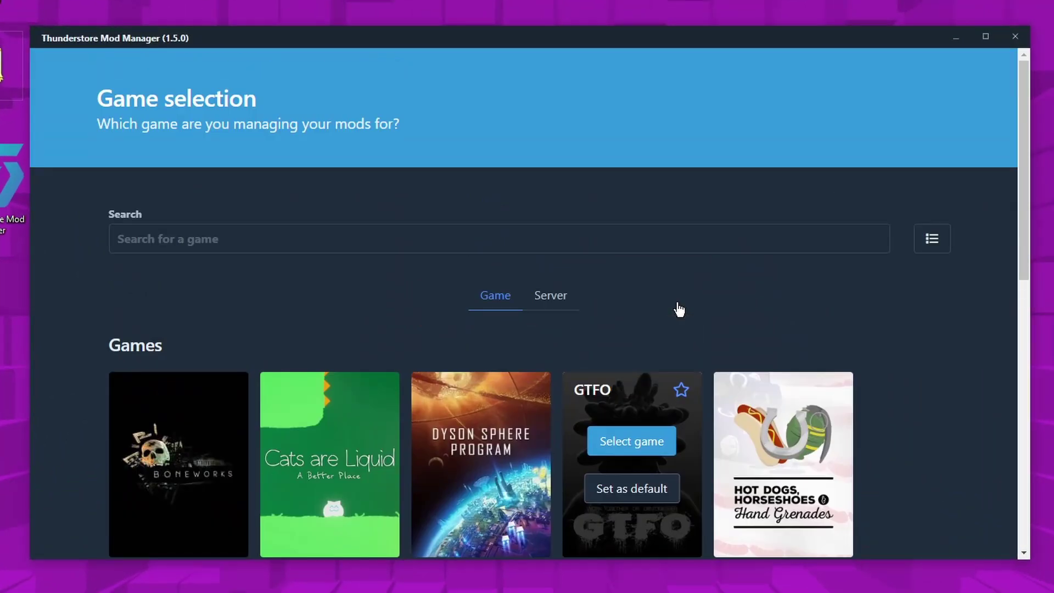
# - Look through the supported games and servers, then select ROUNDS as the game to manage mods for
pyautogui.scroll(-3, 930, 318)
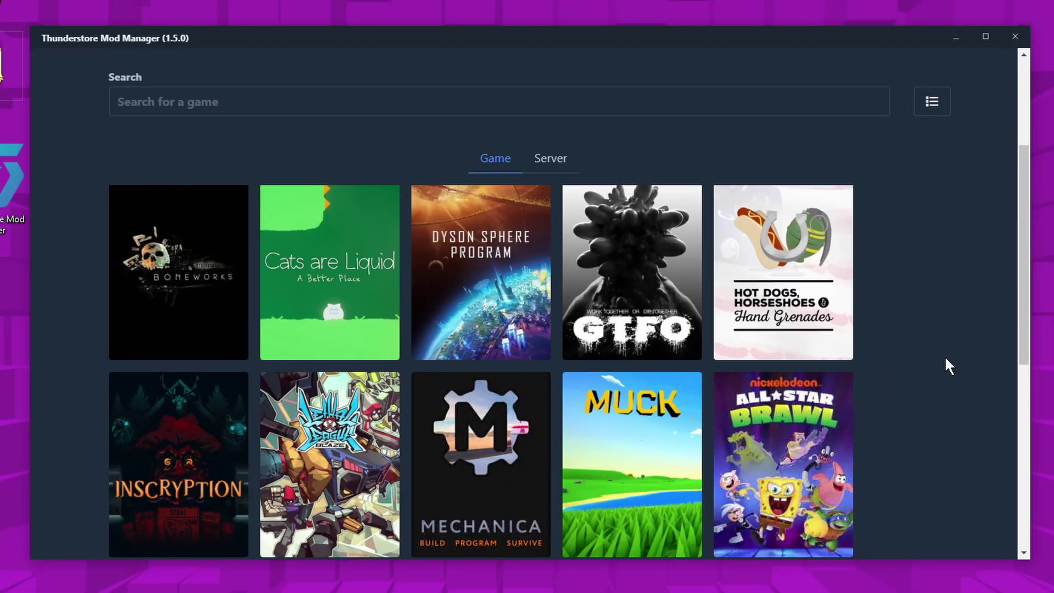
pyautogui.scroll(-7, 945, 358)
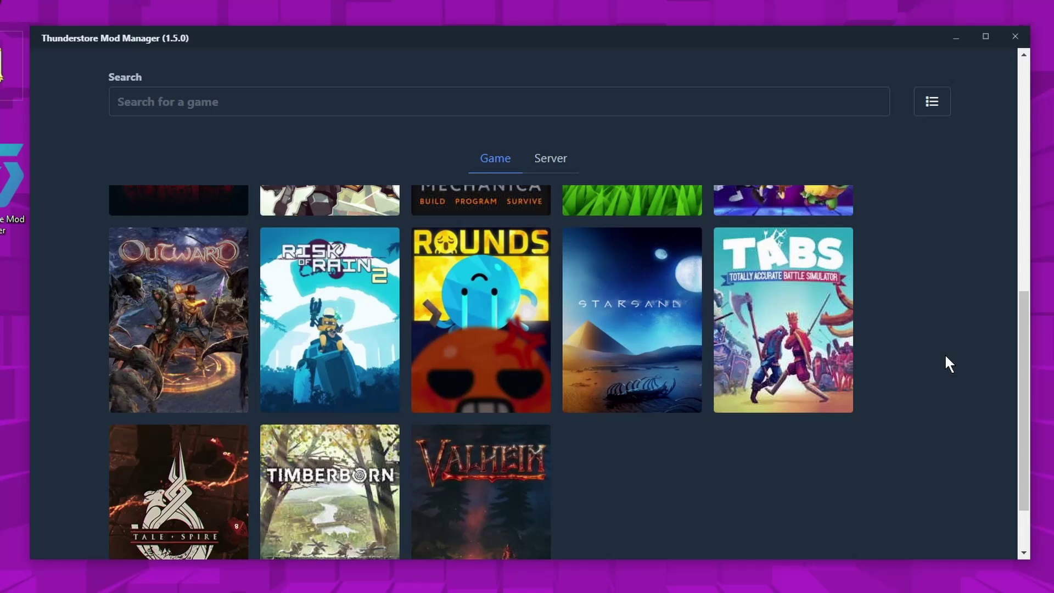
pyautogui.click(568, 159)
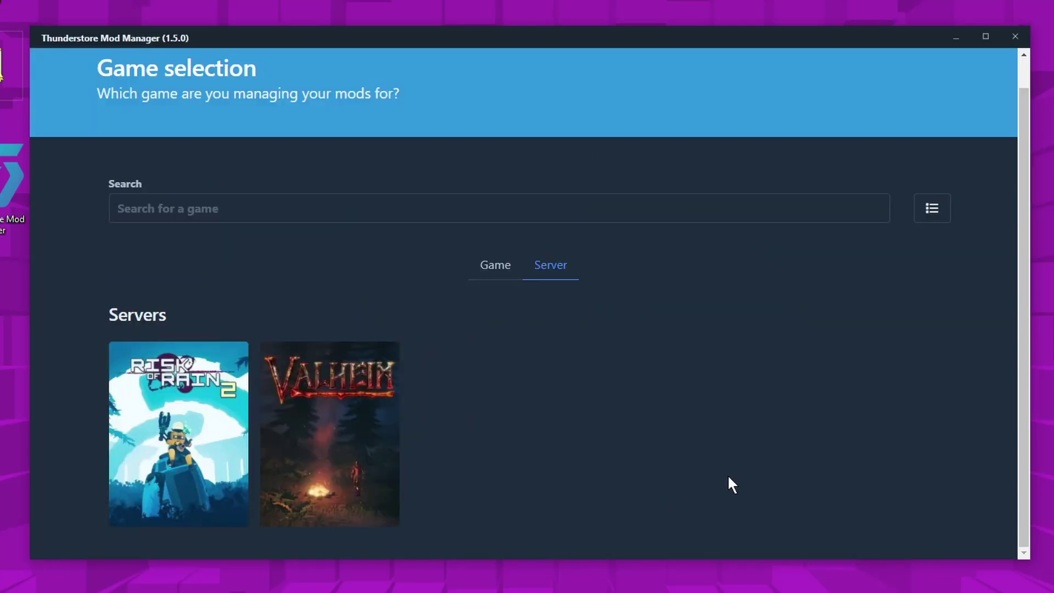
pyautogui.click(496, 265)
pyautogui.scroll(10, 721, 393)
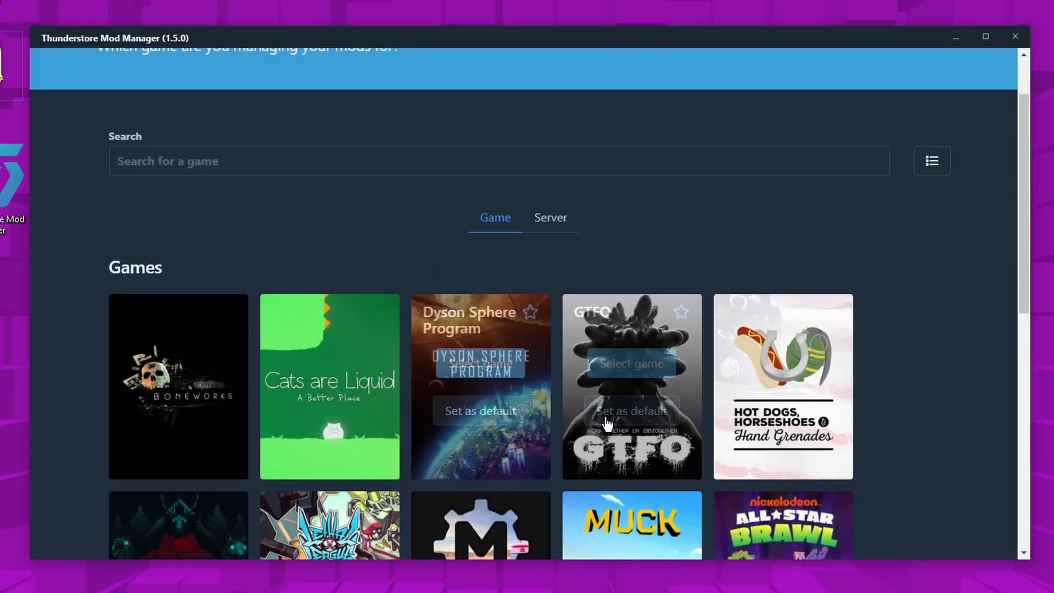
pyautogui.scroll(-5, 518, 441)
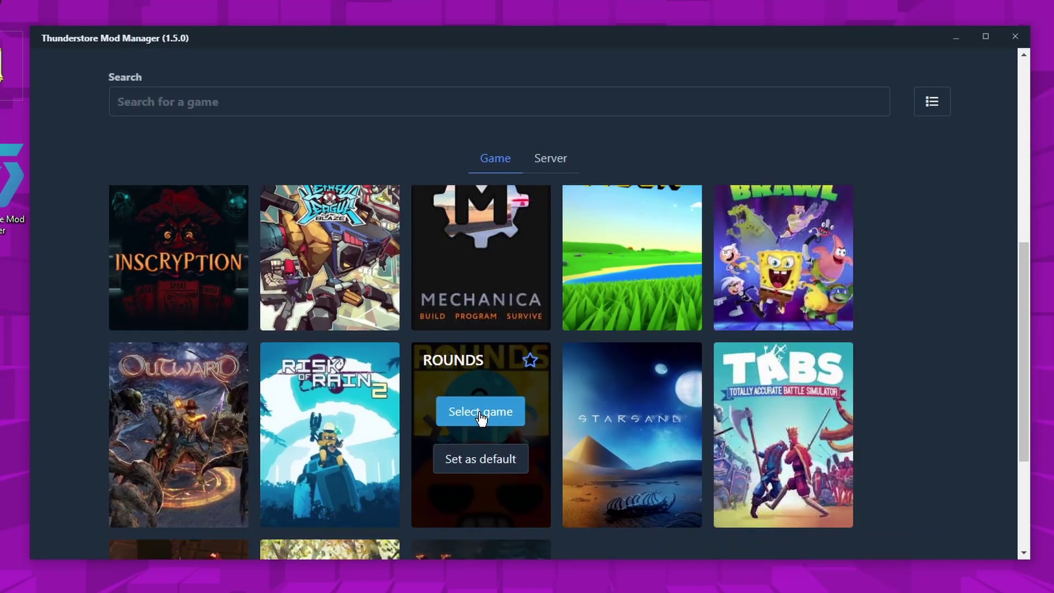
pyautogui.click(480, 413)
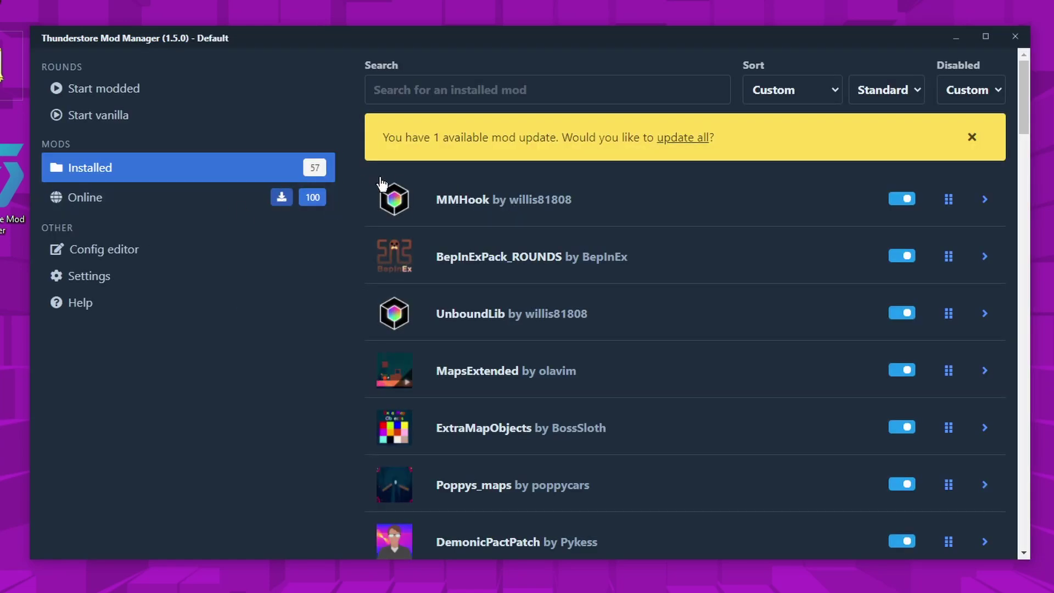
# - Examine the online and installed mod lists for ROUNDS, including the details of the MapsExtended mod
pyautogui.click(244, 209)
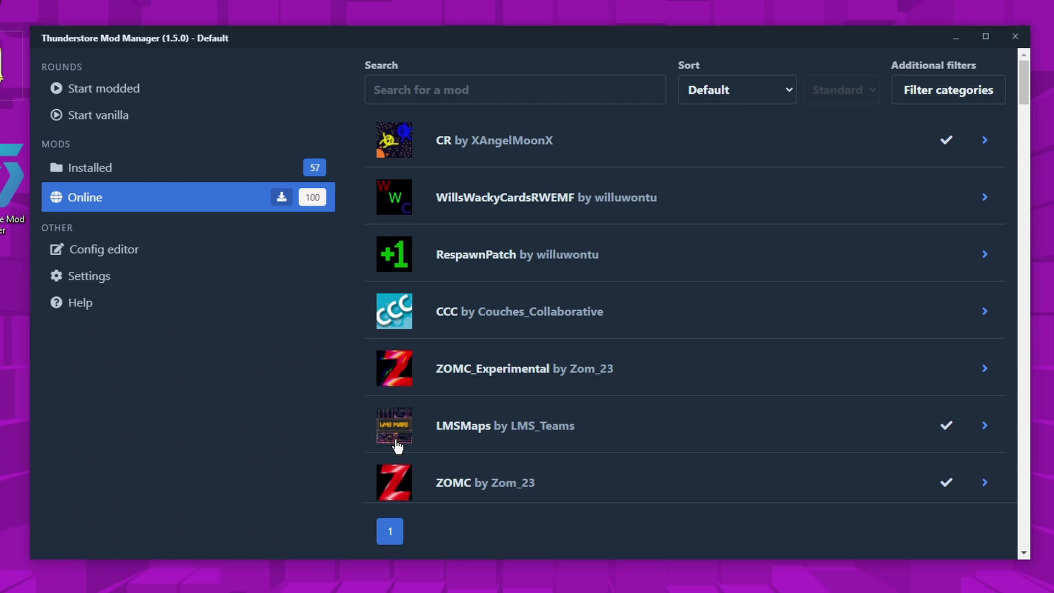
pyautogui.click(181, 168)
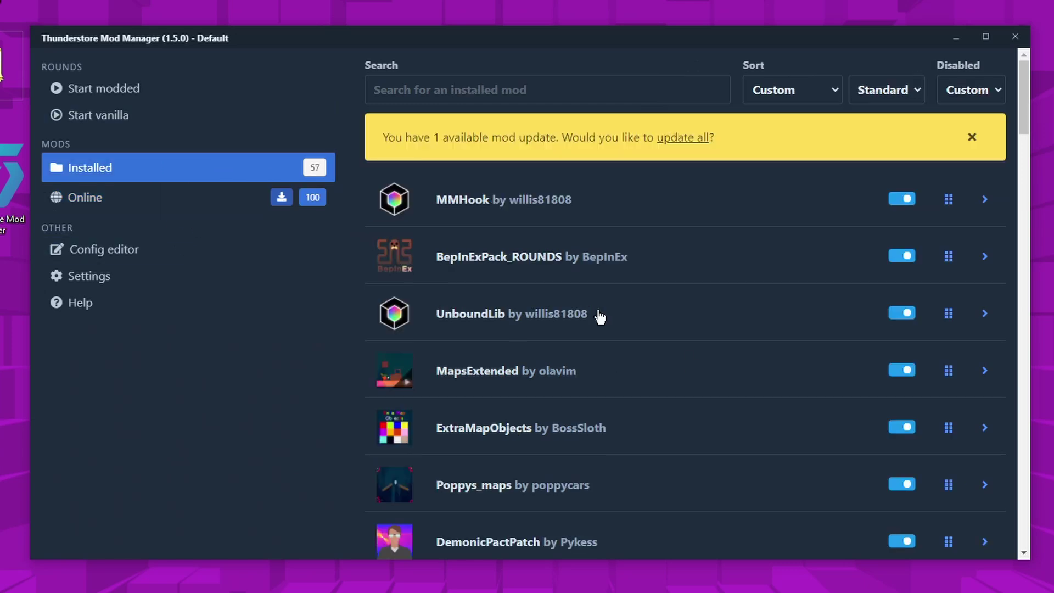
pyautogui.scroll(-10, 598, 313)
pyautogui.scroll(-3, 906, 305)
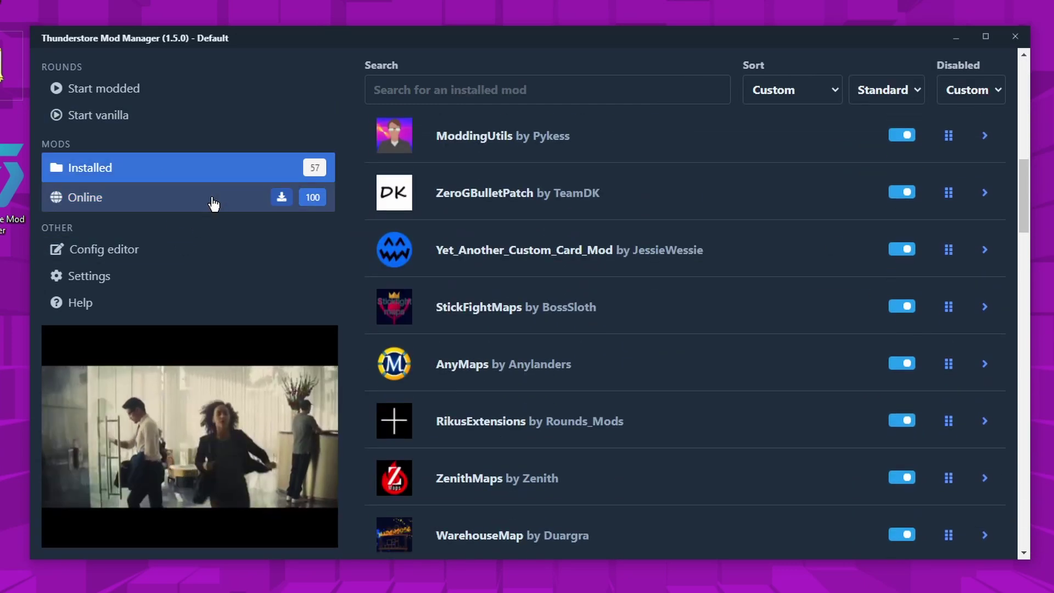
pyautogui.click(215, 200)
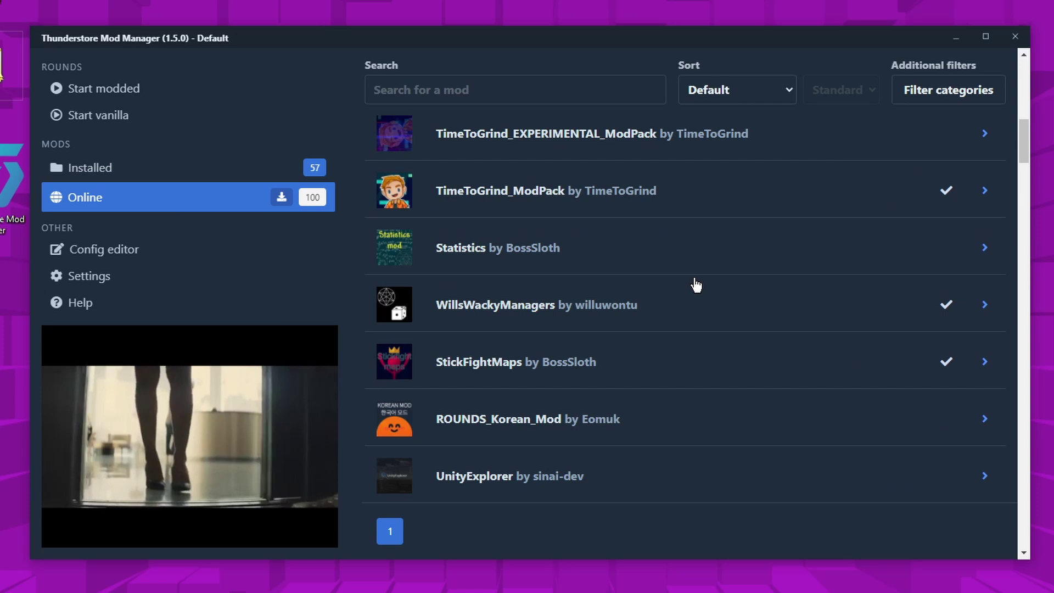
pyautogui.scroll(-5, 685, 423)
pyautogui.scroll(10, 626, 429)
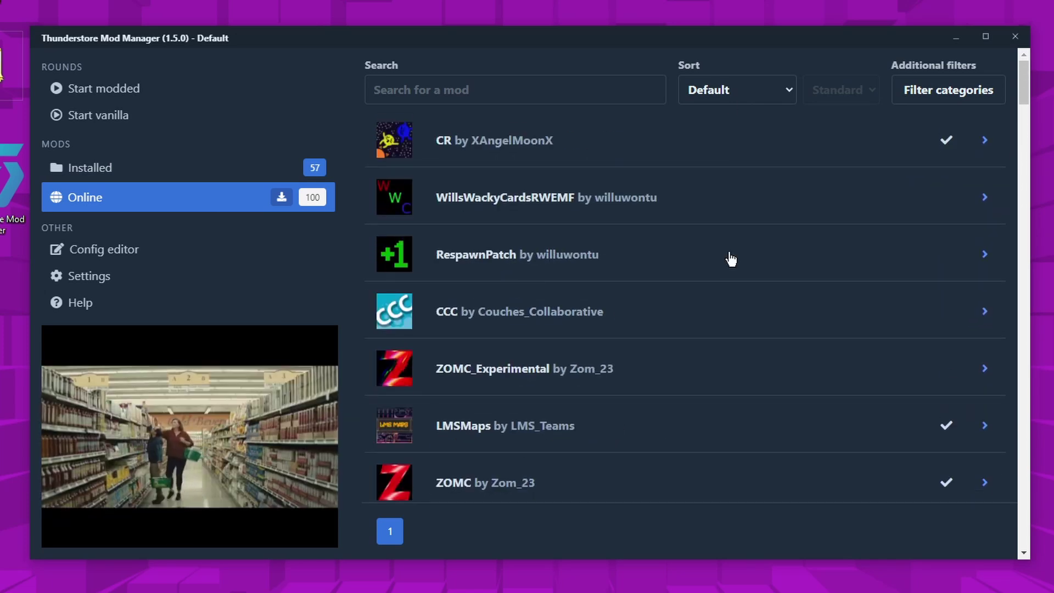
pyautogui.scroll(-11, 606, 352)
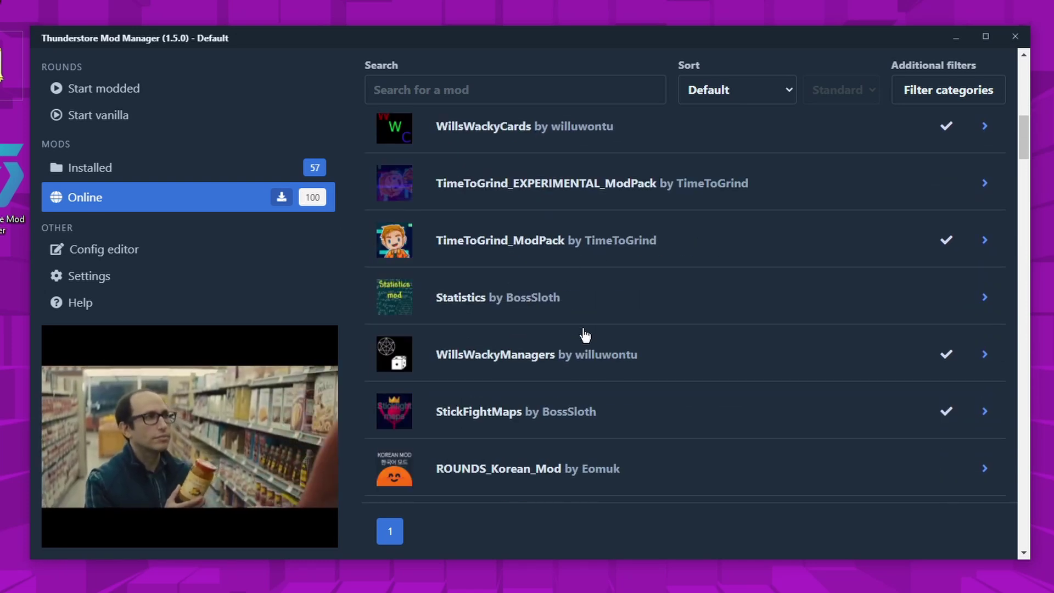
pyautogui.scroll(-9, 771, 333)
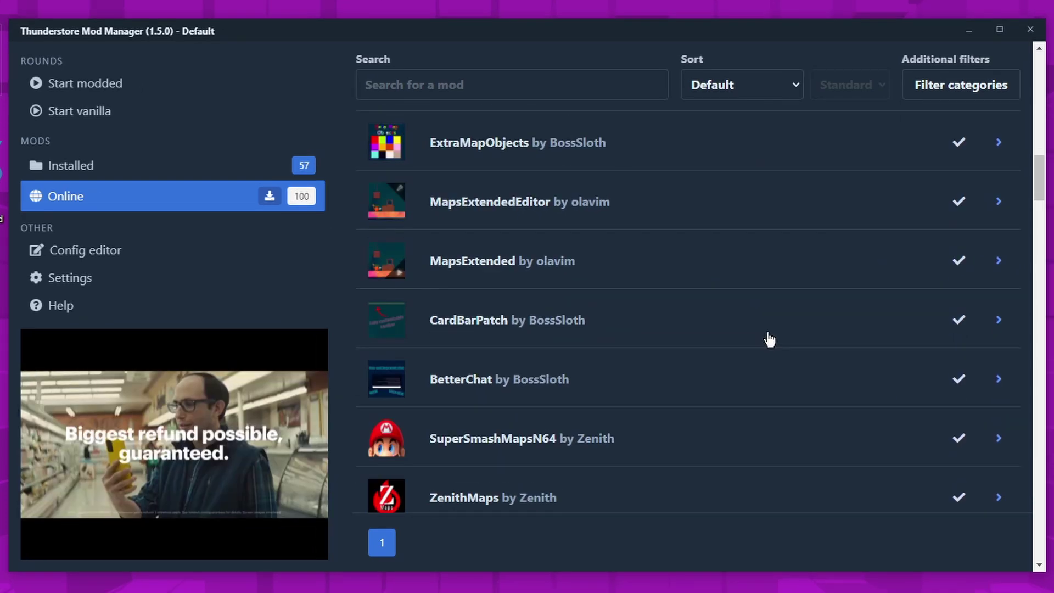
pyautogui.click(497, 259)
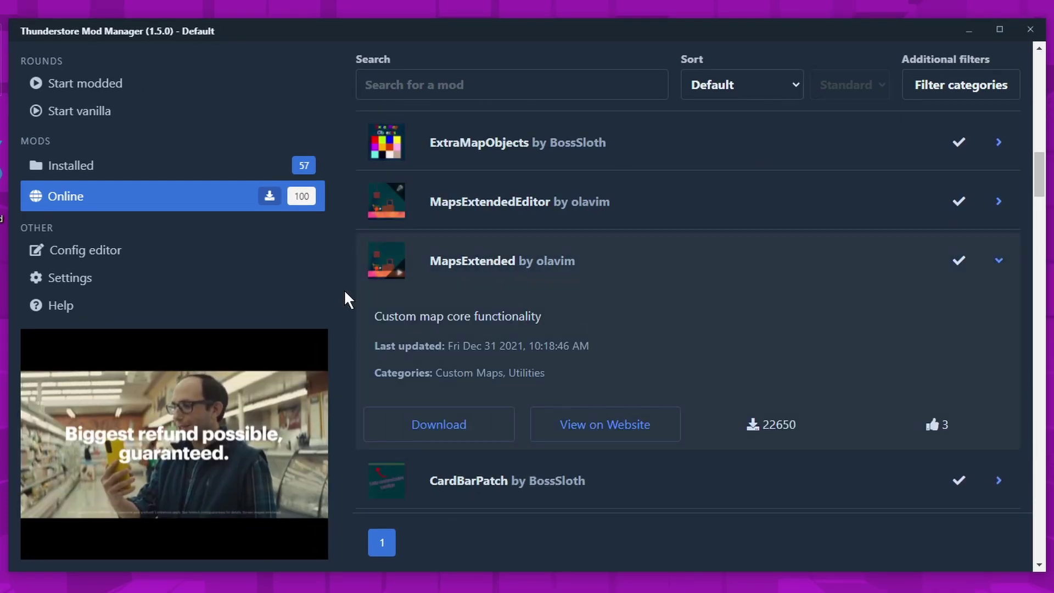
pyautogui.click(483, 269)
# - Find the VECs mod in the online list and download version 1.2.1 with its dependencies
pyautogui.scroll(-7, 527, 282)
pyautogui.scroll(-12, 541, 341)
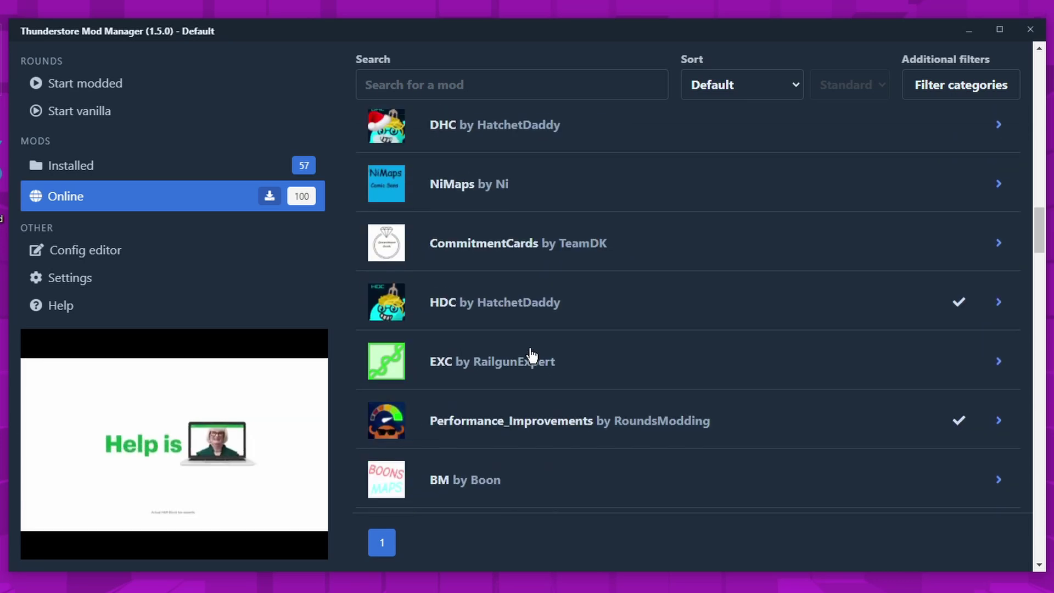
pyautogui.scroll(-15, 629, 360)
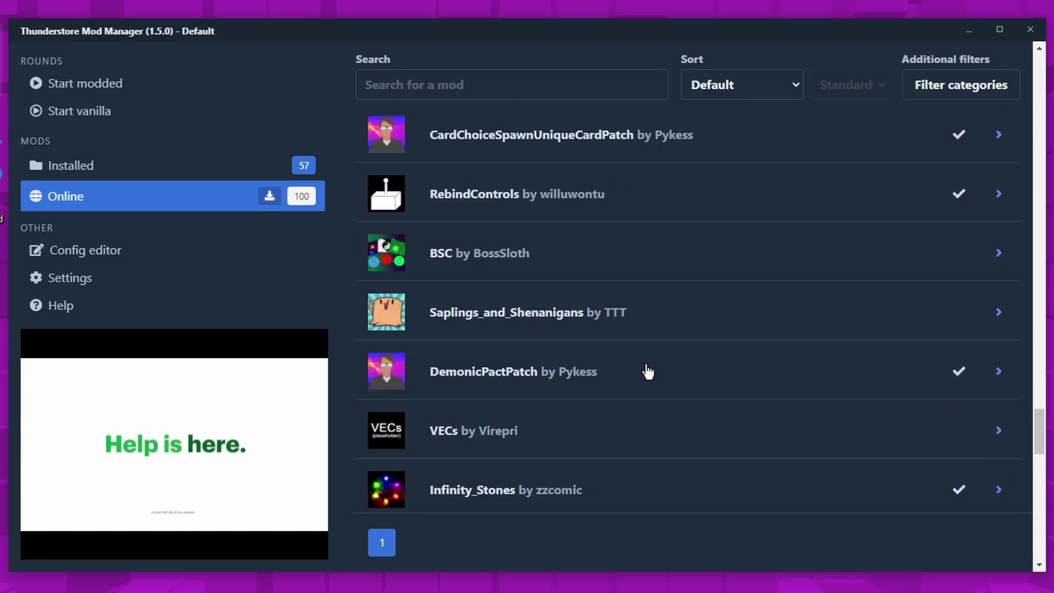
pyautogui.click(445, 328)
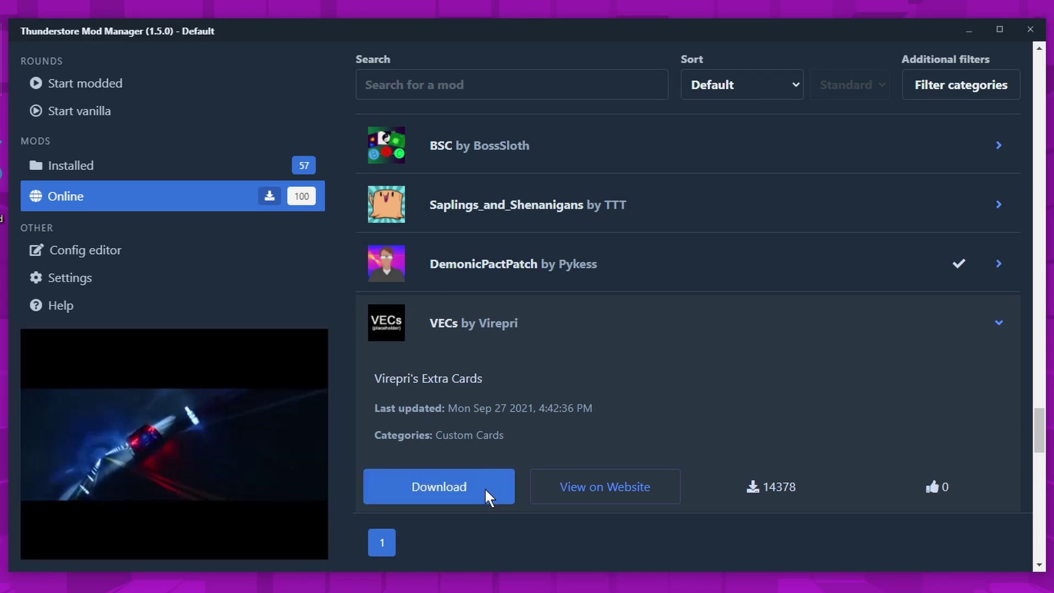
pyautogui.click(477, 486)
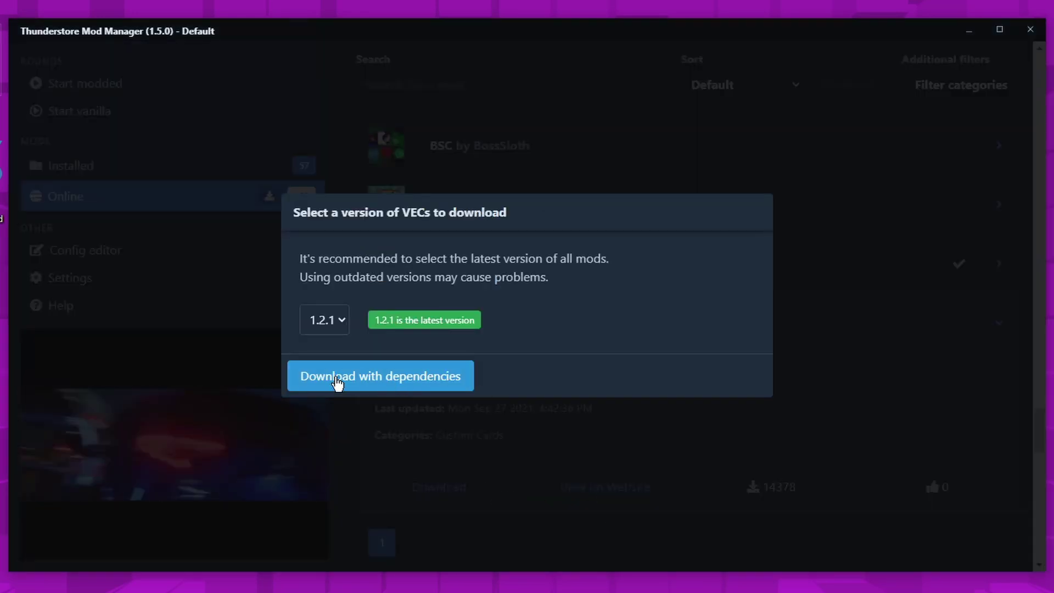
pyautogui.click(337, 320)
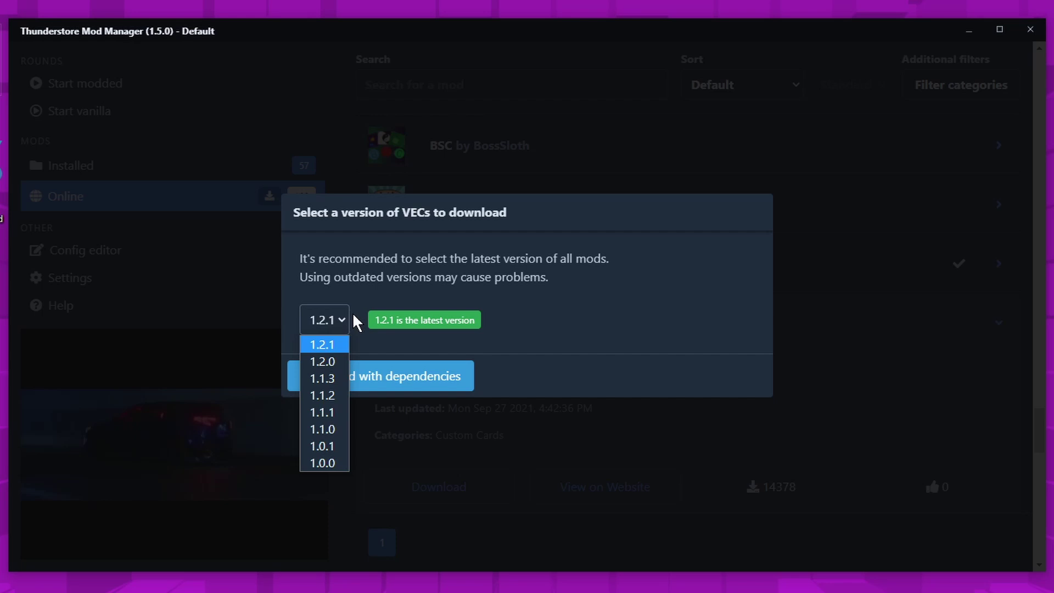
pyautogui.click(331, 344)
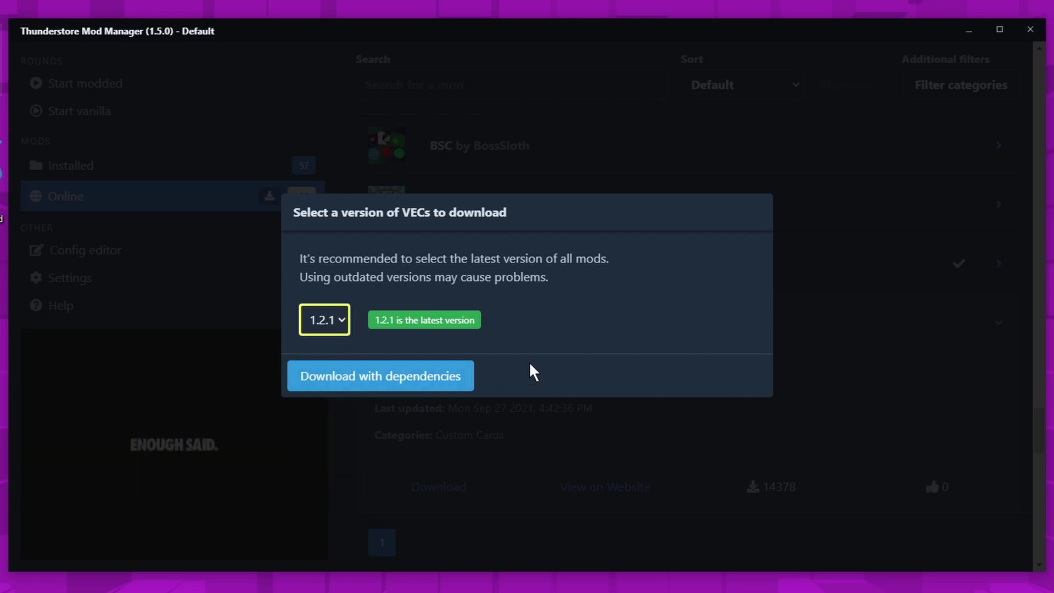
pyautogui.click(455, 377)
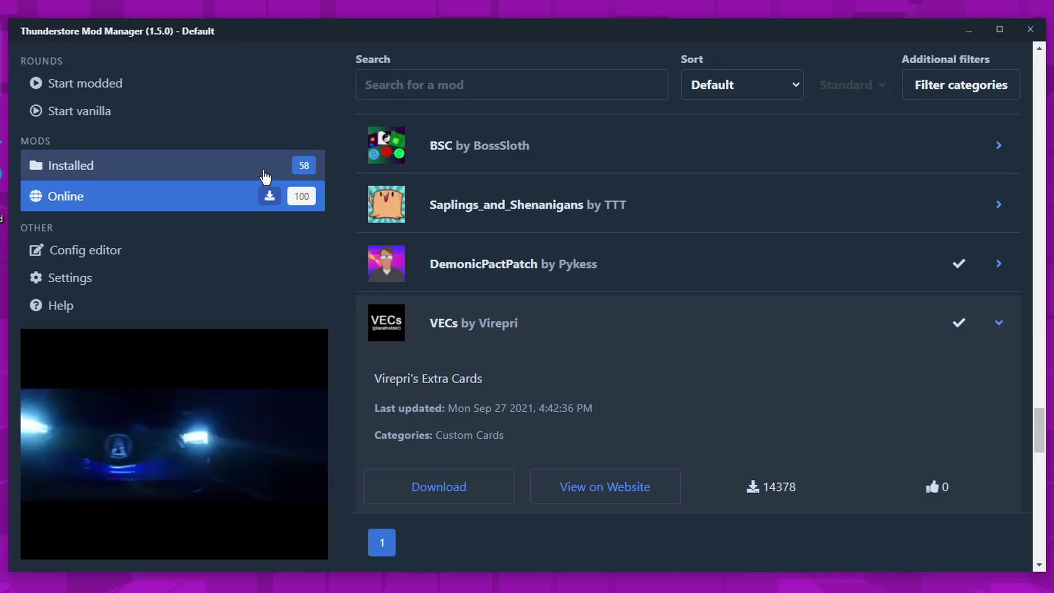
# - Review the installed mods for ROUNDS and update all mods that have an available update
pyautogui.click(266, 174)
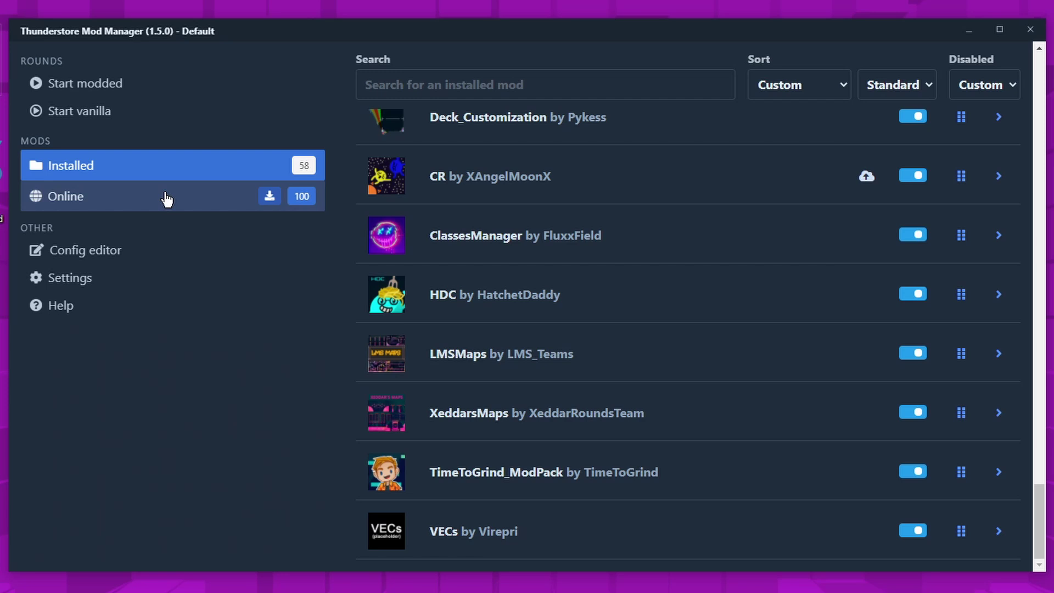
pyautogui.click(300, 198)
pyautogui.click(198, 175)
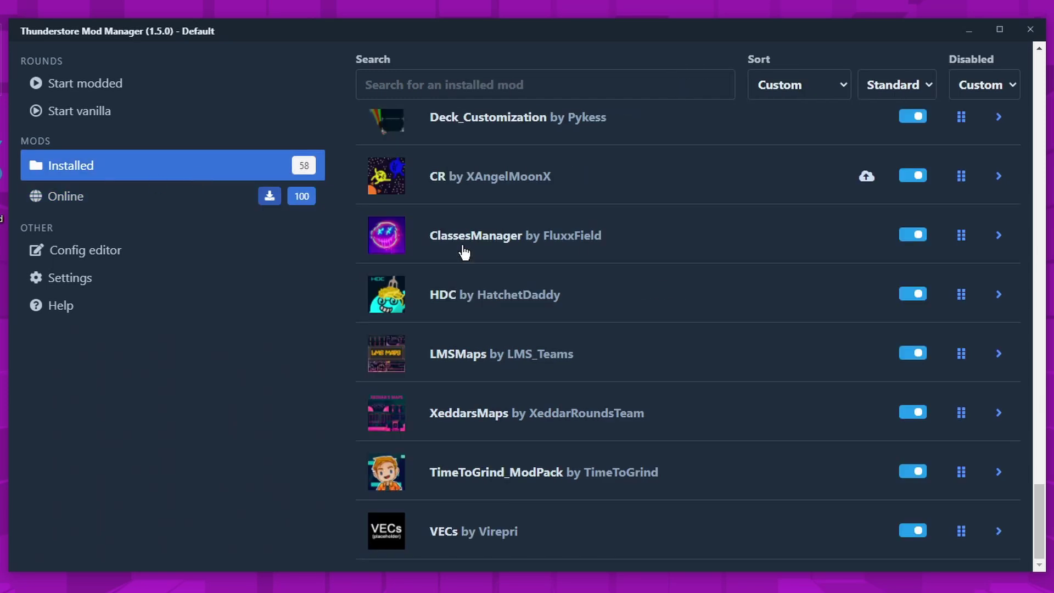
pyautogui.scroll(20, 546, 466)
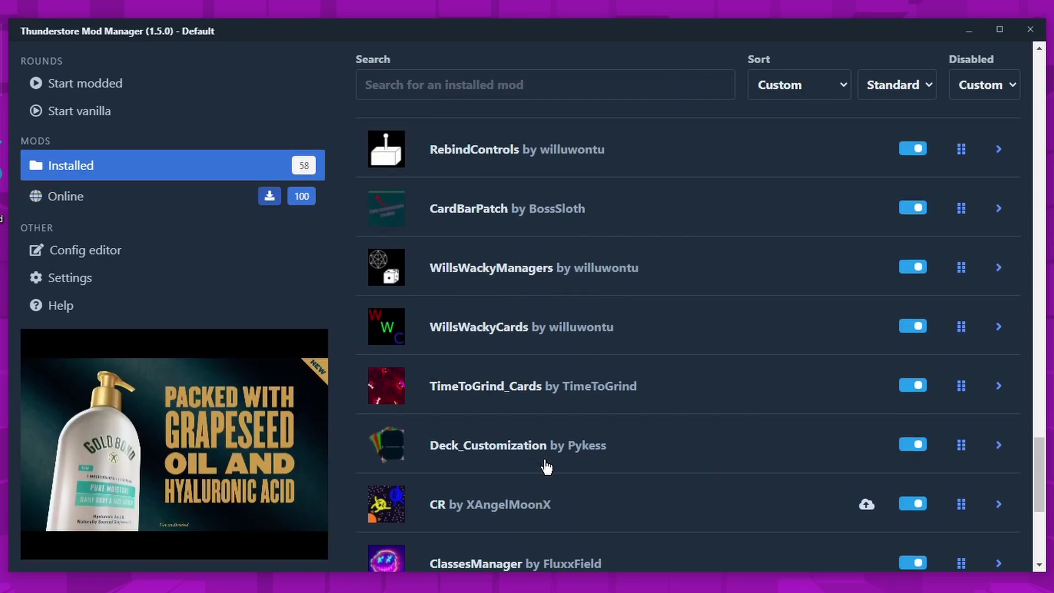
pyautogui.scroll(20, 546, 466)
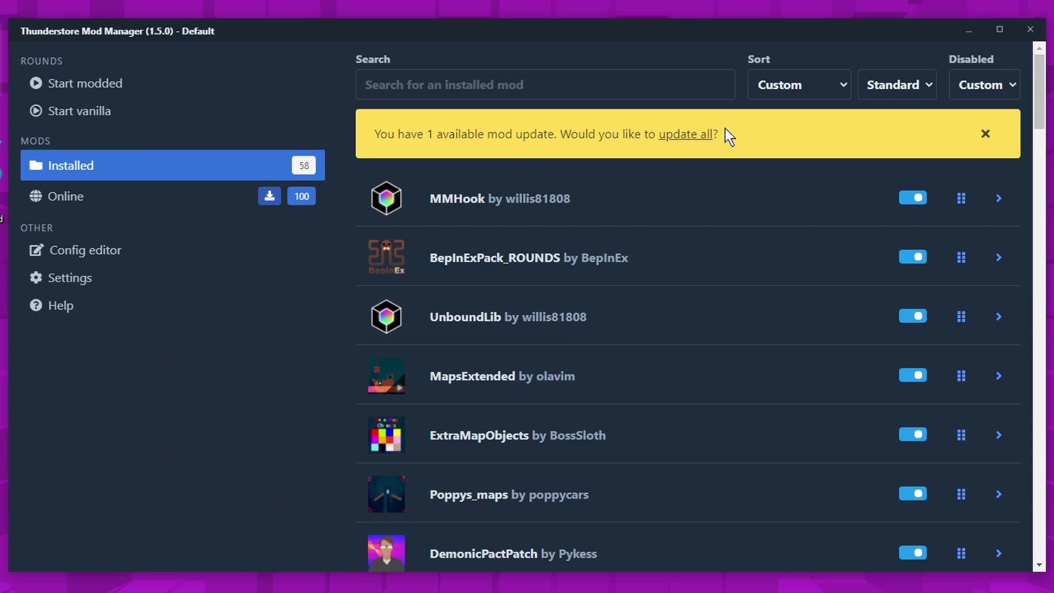
pyautogui.click(696, 141)
pyautogui.click(359, 394)
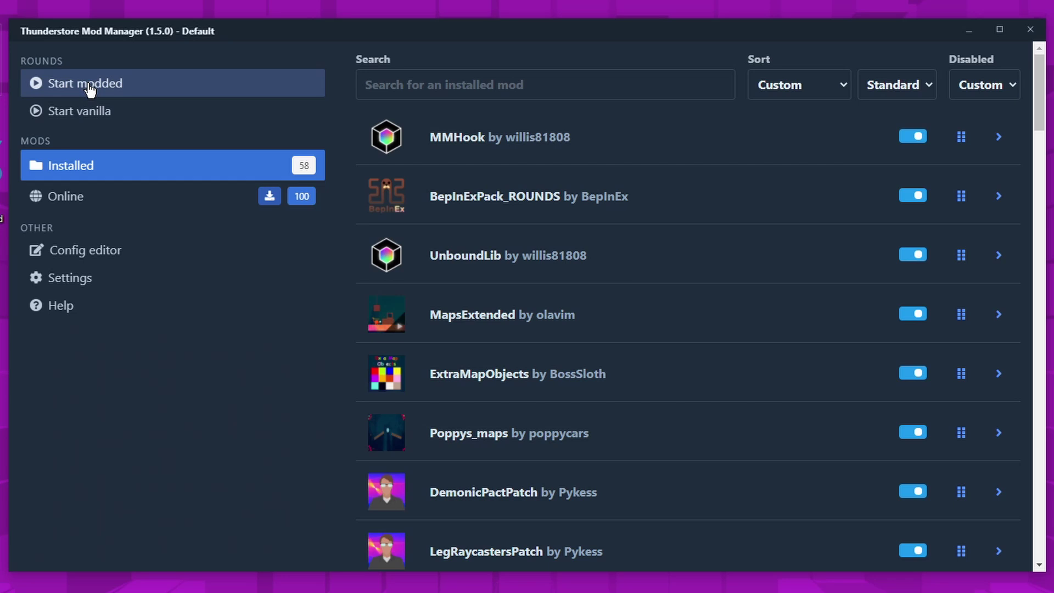
# - Launch the modded version of ROUNDS from the mod manager
pyautogui.press('super+s')
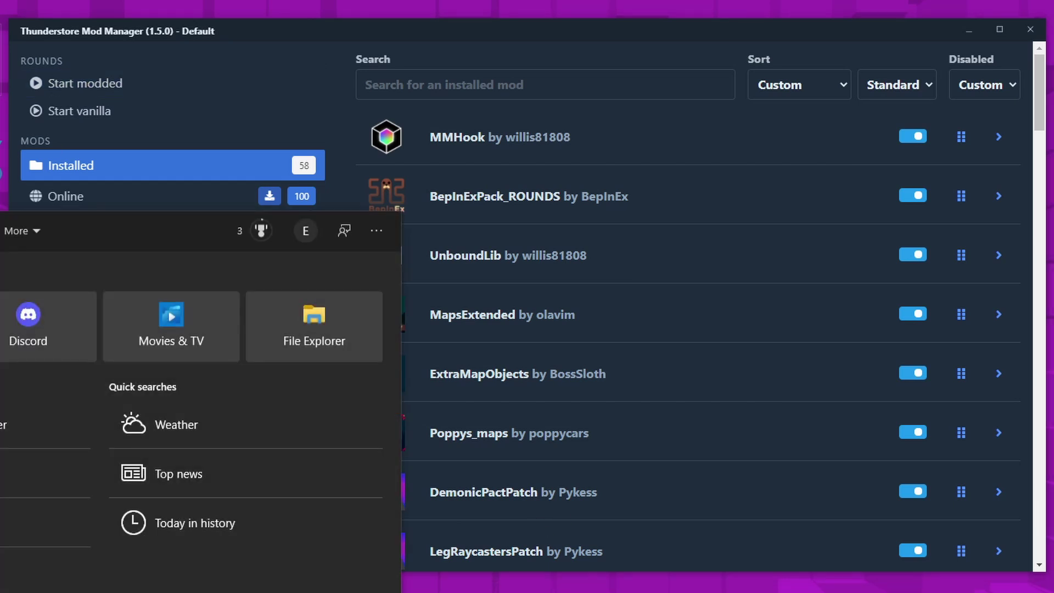
pyautogui.press('Escape')
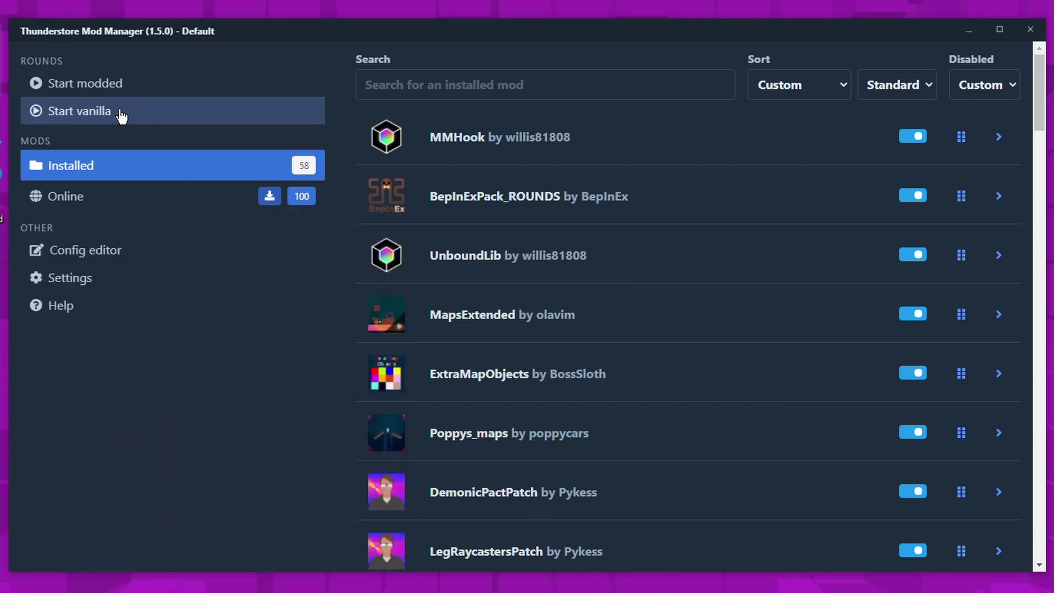
pyautogui.click(121, 113)
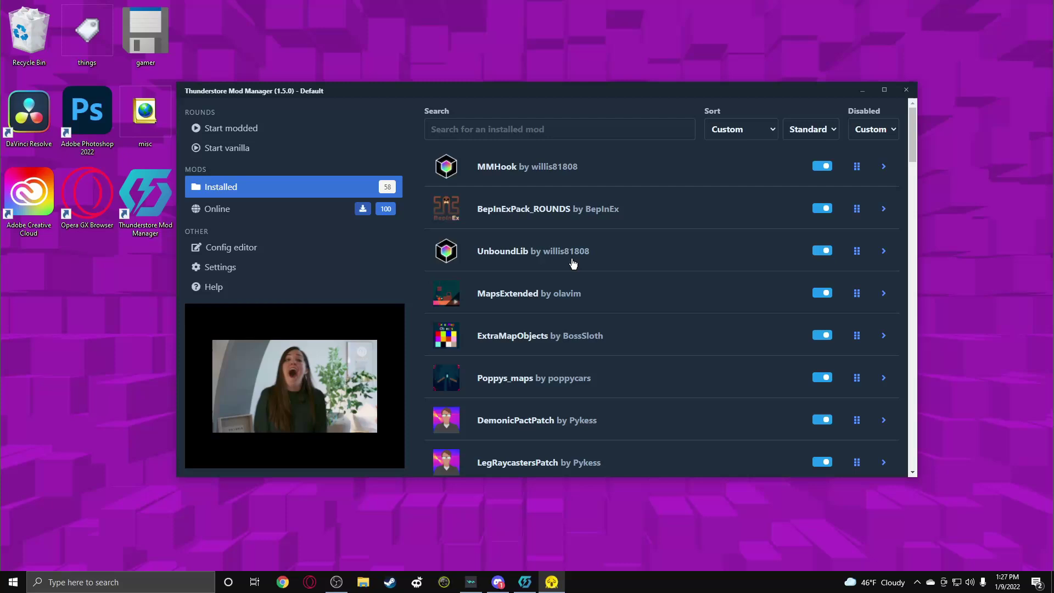
pyautogui.click(263, 131)
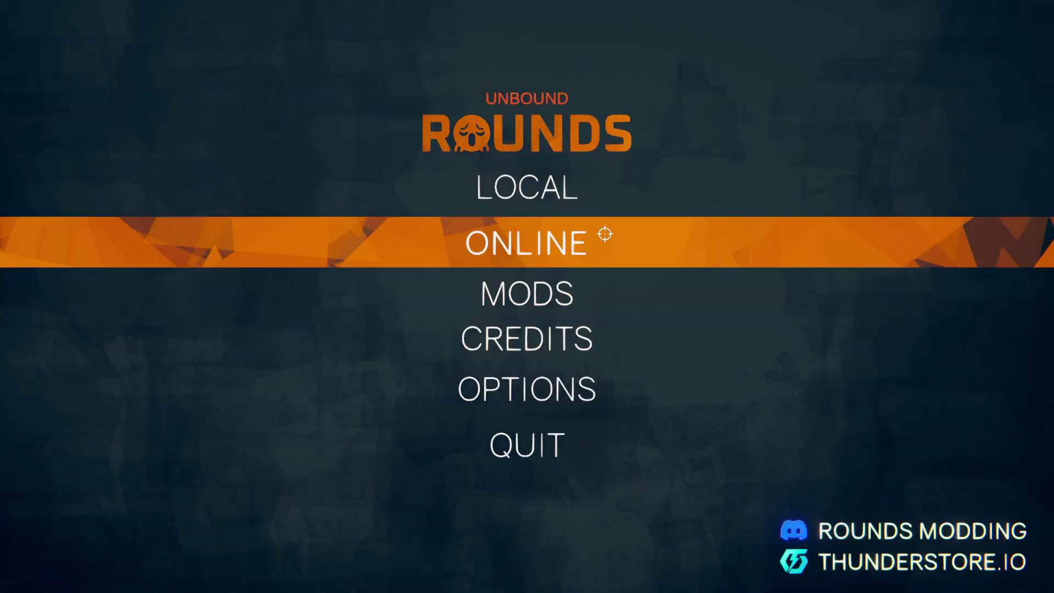
# - Open the mods menu in the ROUNDS game and look through the listed mod options
pyautogui.click(607, 236)
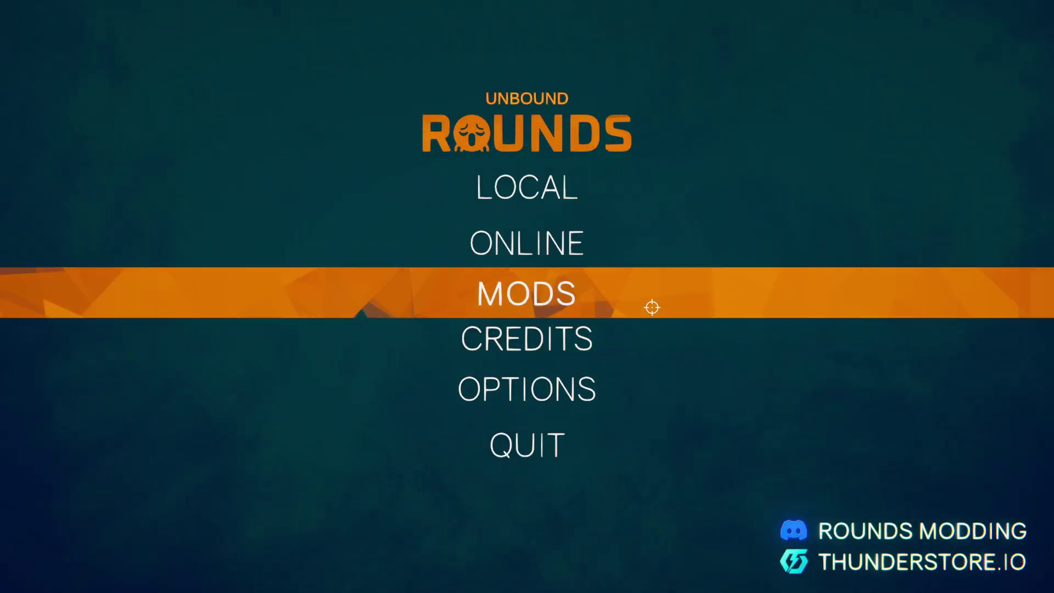
pyautogui.click(527, 243)
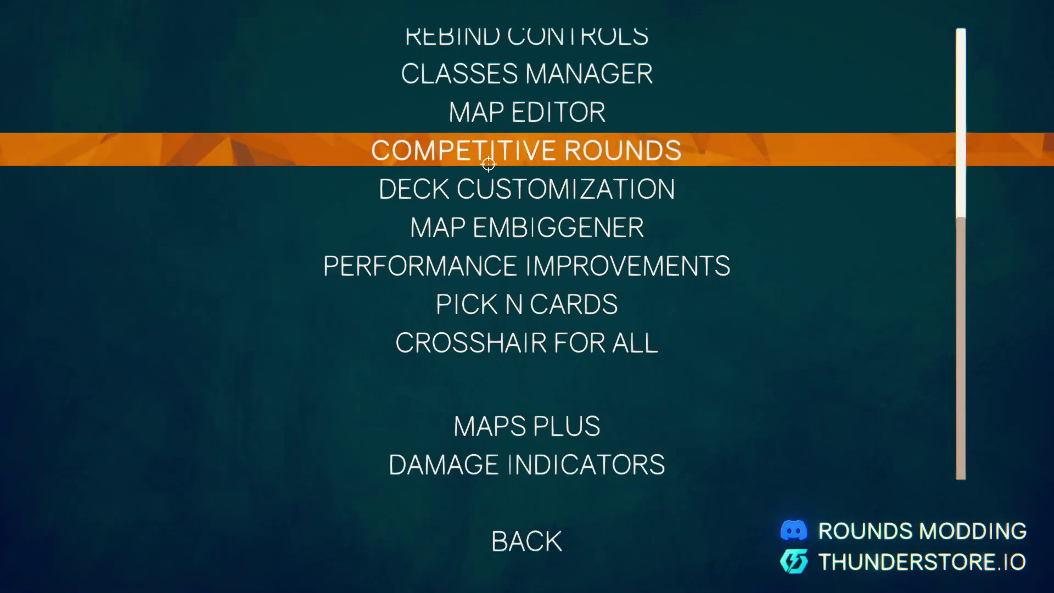
pyautogui.scroll(5, 541, 376)
pyautogui.scroll(-5, 584, 271)
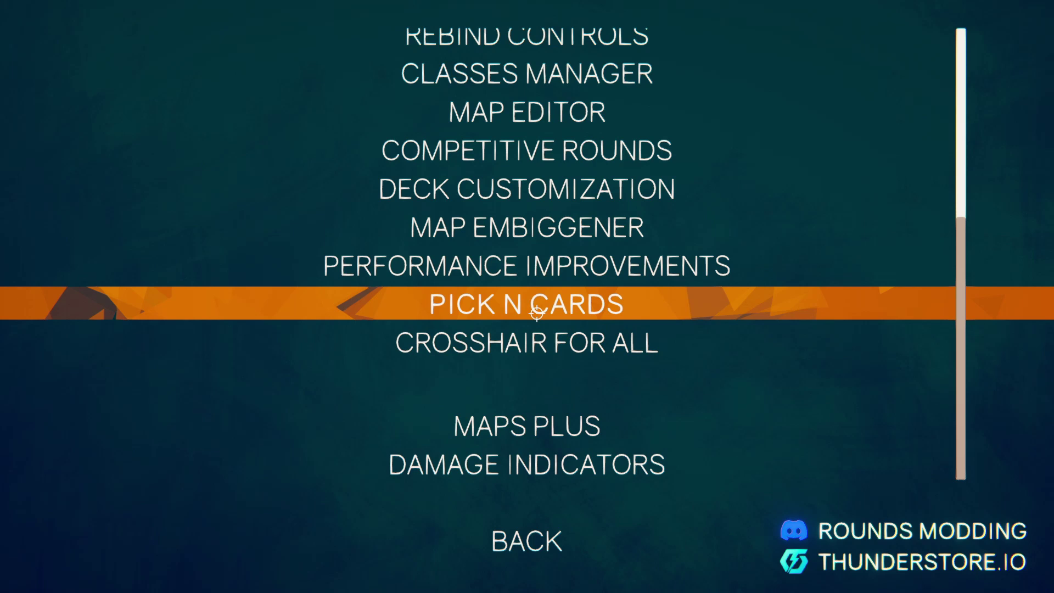